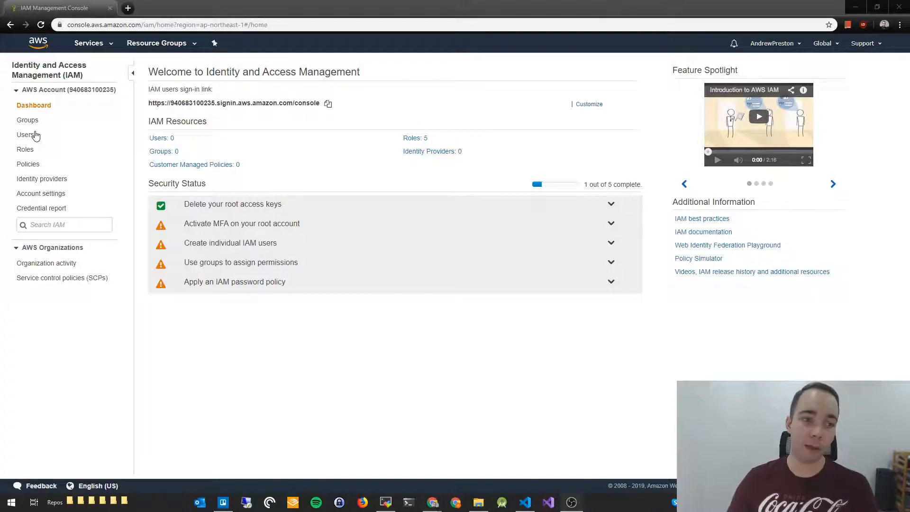
# Look through the account's IAM users, groups and policies, and search the policies for "billing".
pyautogui.click(35, 136)
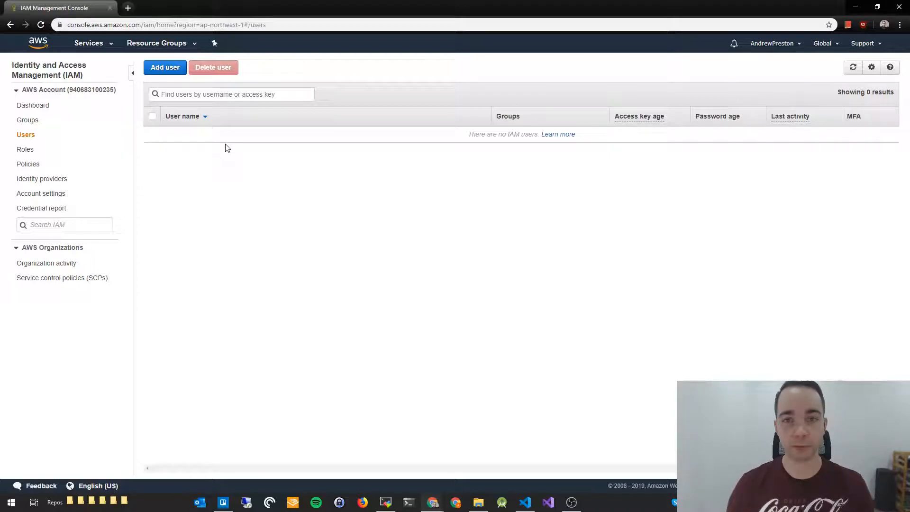
pyautogui.click(28, 121)
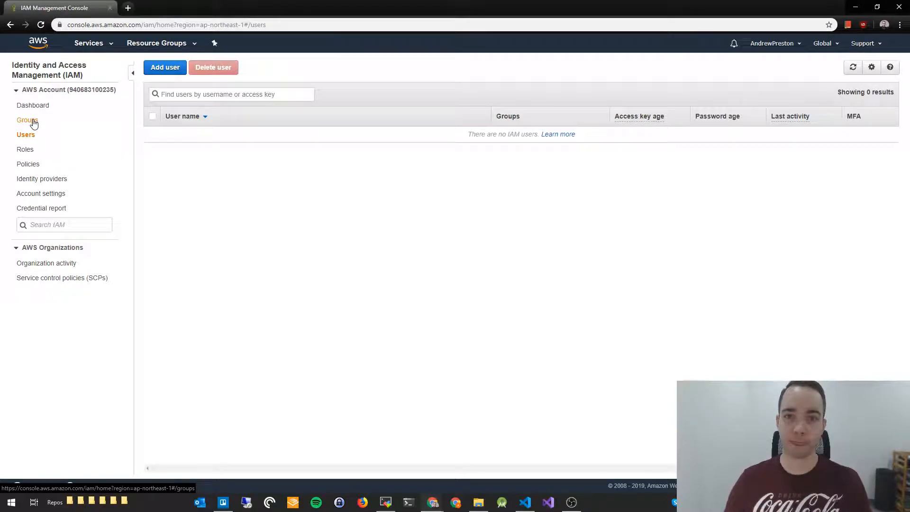
pyautogui.click(34, 122)
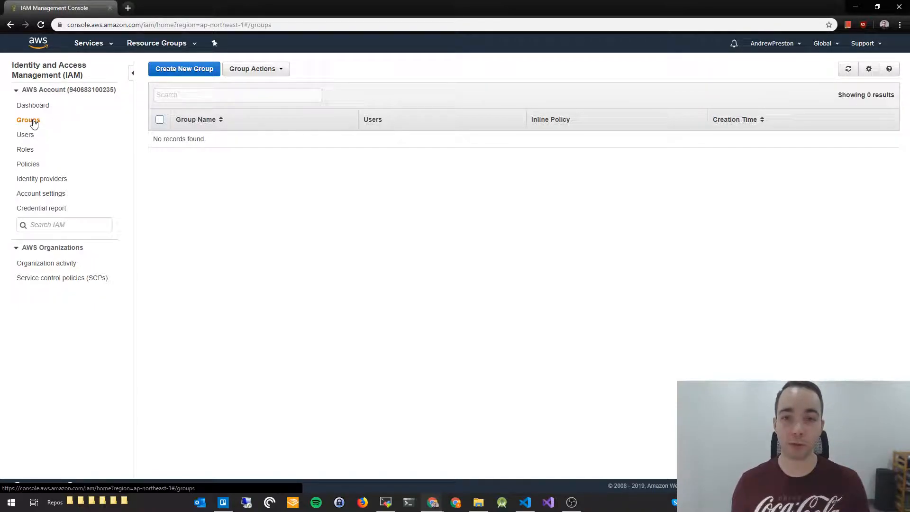
pyautogui.click(29, 169)
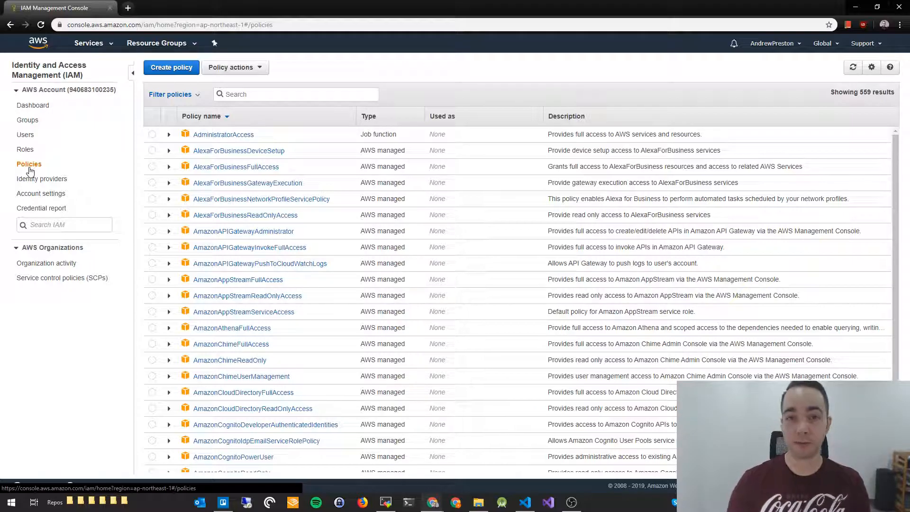
pyautogui.click(276, 89)
pyautogui.write('billing')
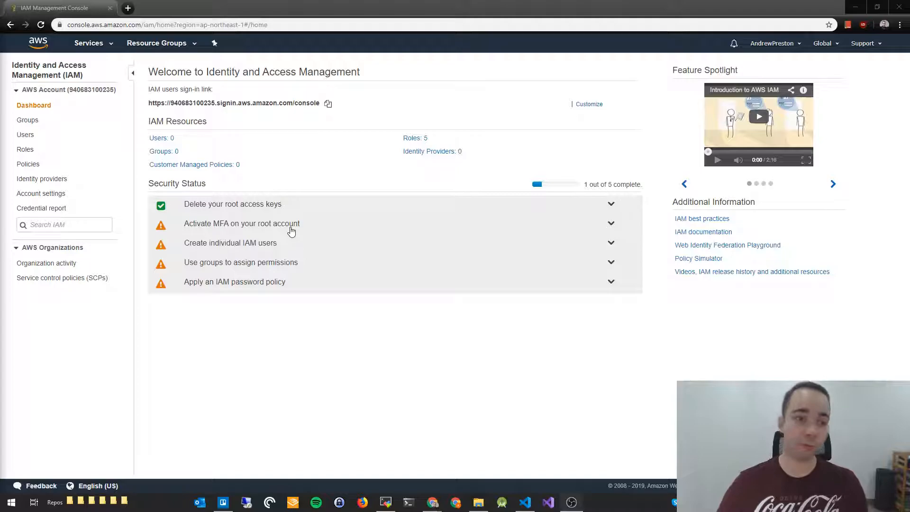
# Start a new IAM group named AccountsBilling and proceed to attaching policies.
pyautogui.click(27, 121)
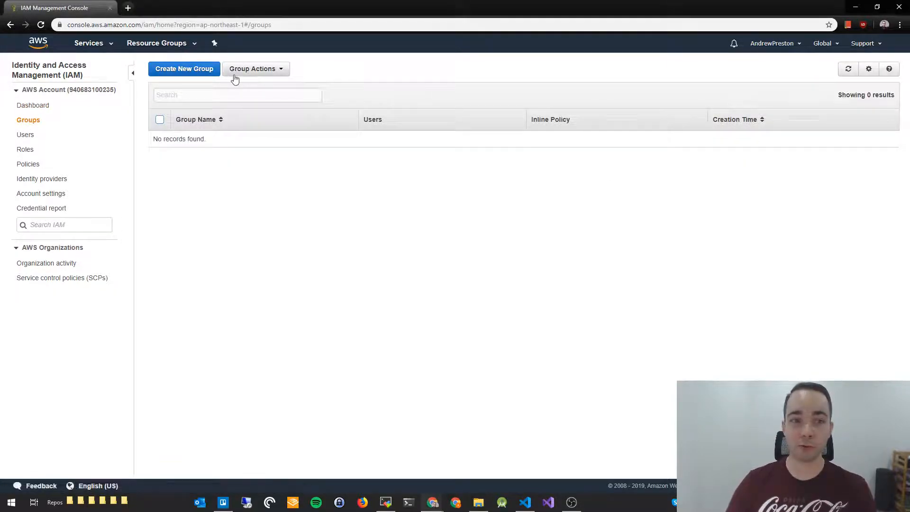
pyautogui.click(209, 69)
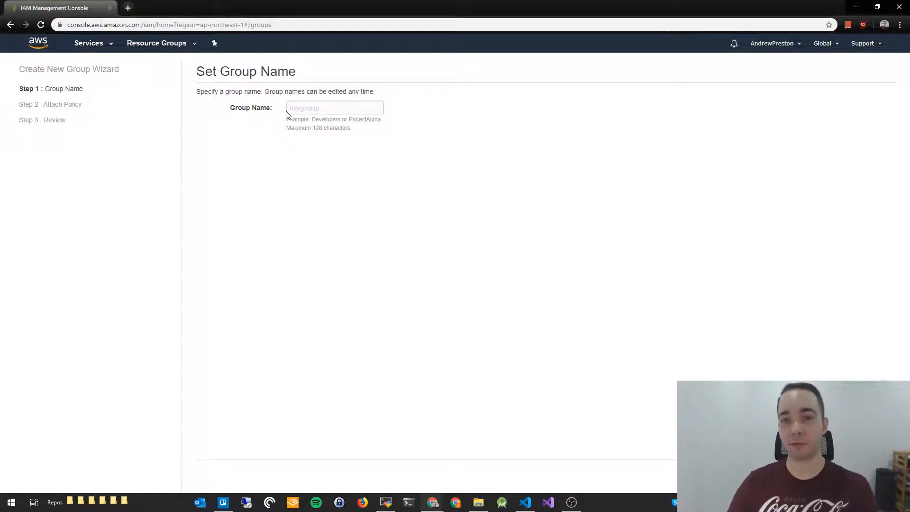
pyautogui.click(357, 103)
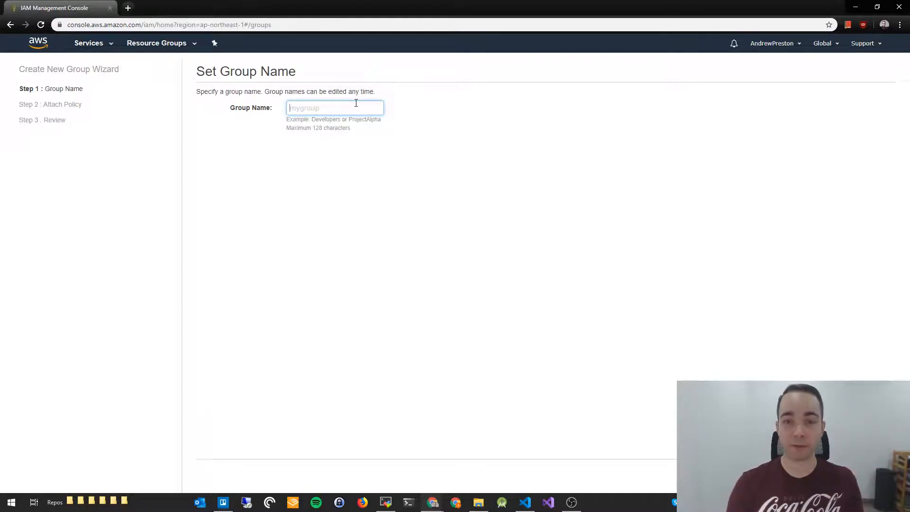
pyautogui.write('A')
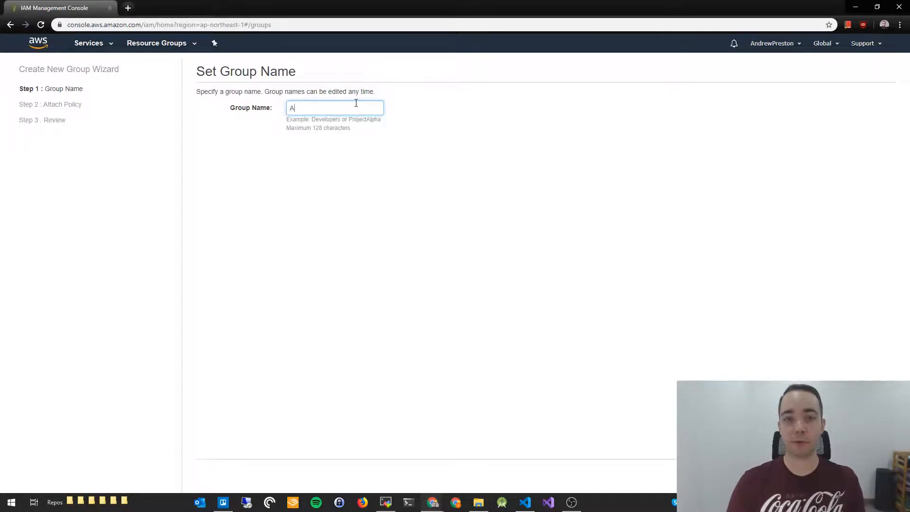
pyautogui.write('ccoun')
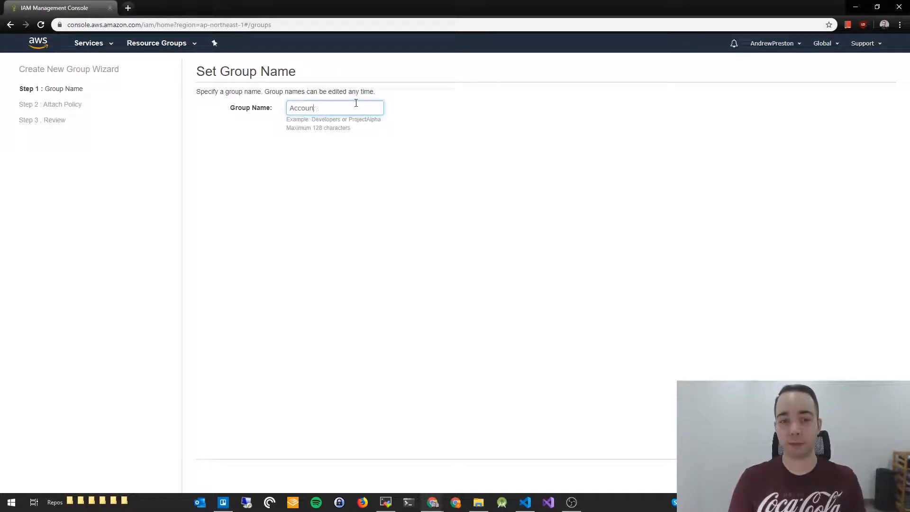
pyautogui.write('tsBilling')
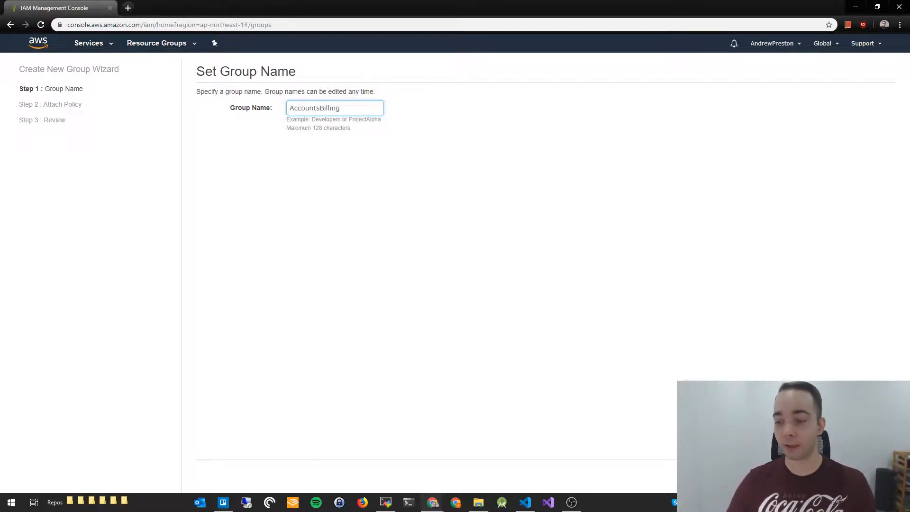
pyautogui.press('Return')
# Find and attach the Billing policy to the AccountsBilling group and create the group.
pyautogui.click(310, 124)
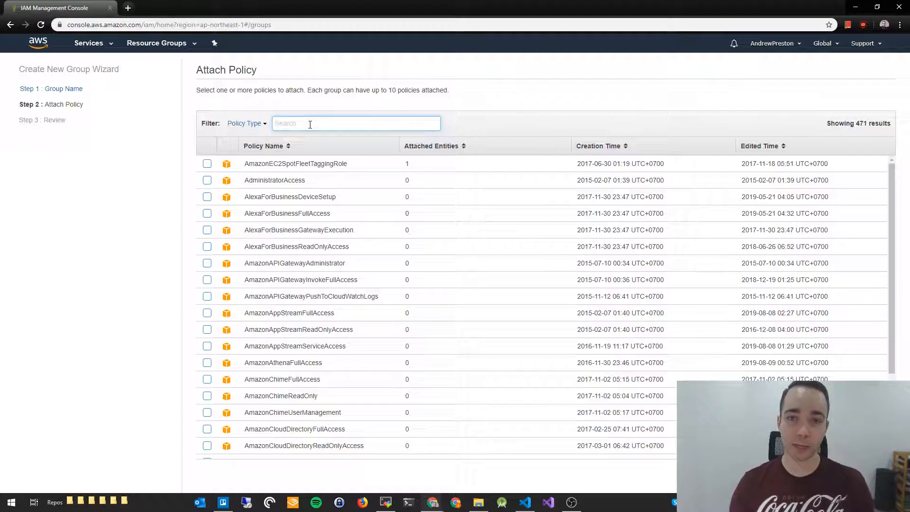
pyautogui.write('billing')
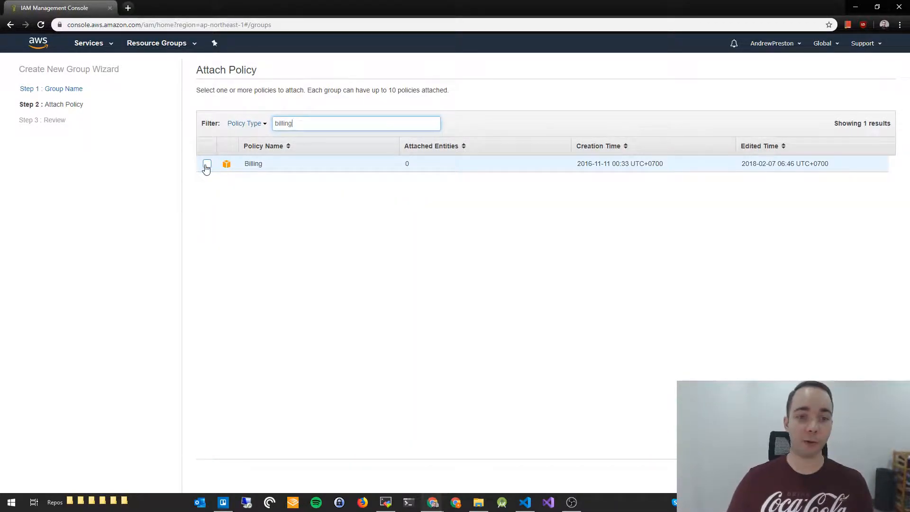
pyautogui.click(207, 165)
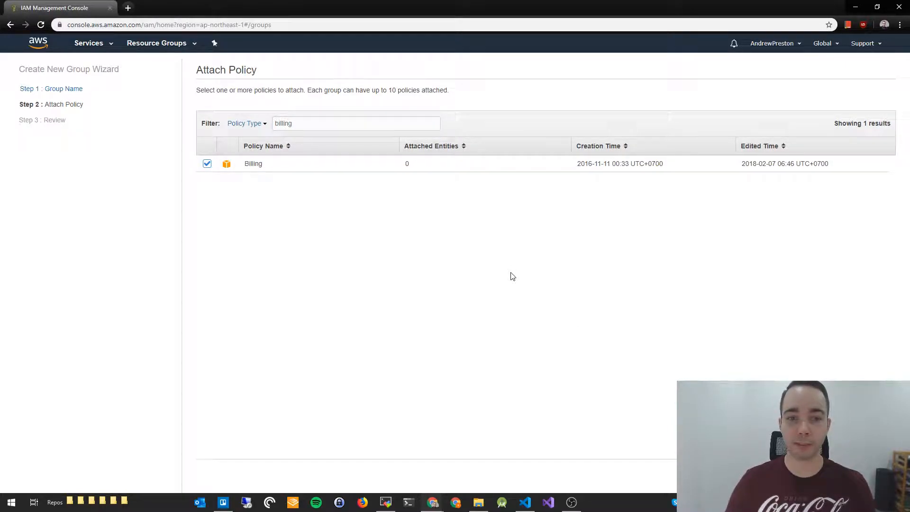
pyautogui.click(876, 475)
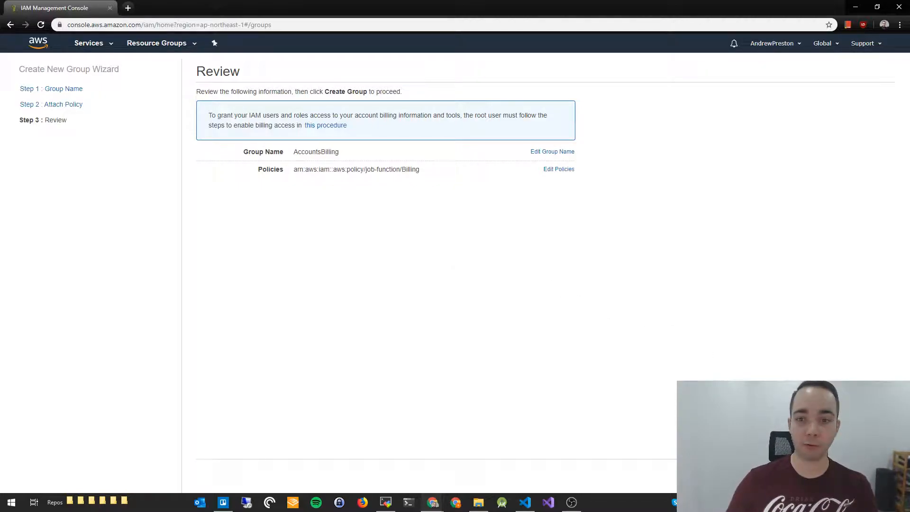
pyautogui.click(872, 475)
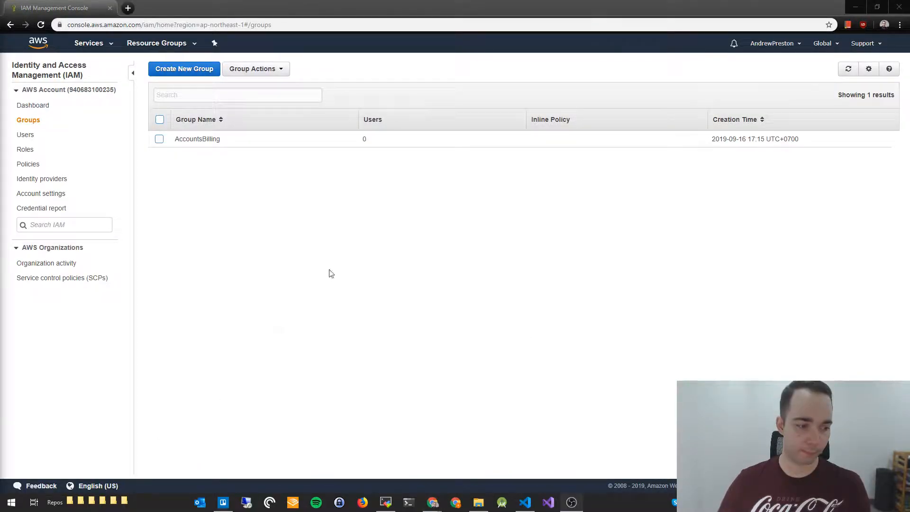
pyautogui.click(331, 270)
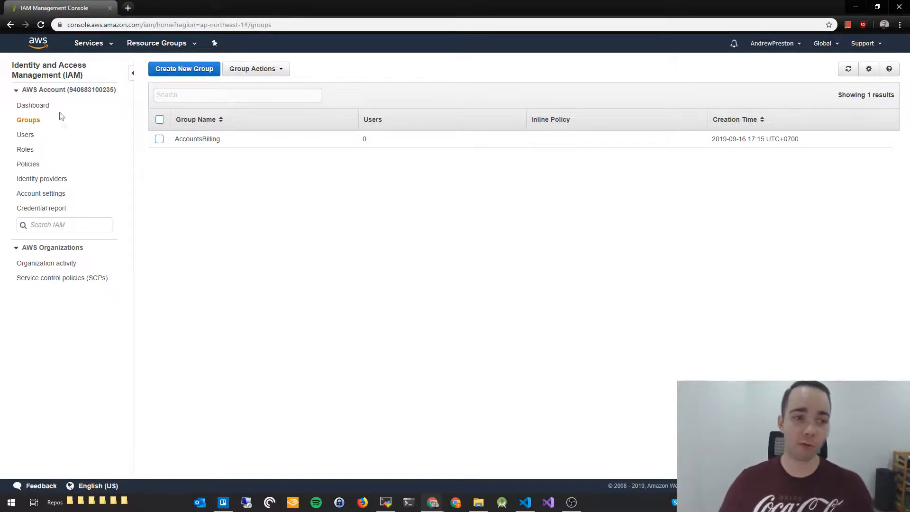
# Start adding a new IAM user and enter the accountant's user name.
pyautogui.click(21, 138)
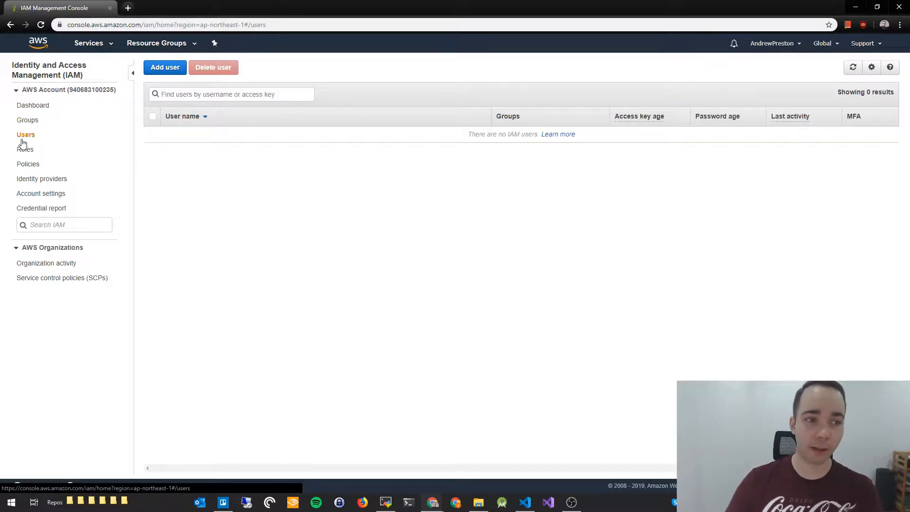
pyautogui.click(166, 67)
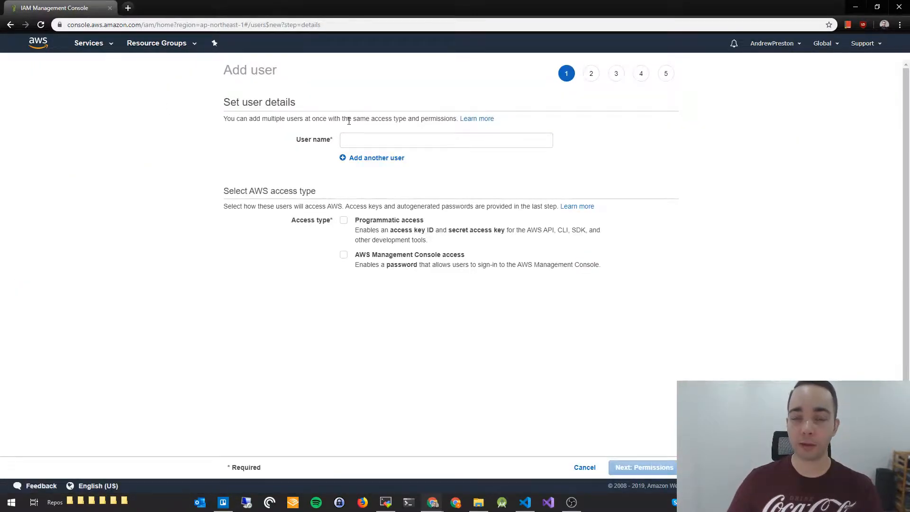
pyautogui.click(382, 138)
pyautogui.write('A')
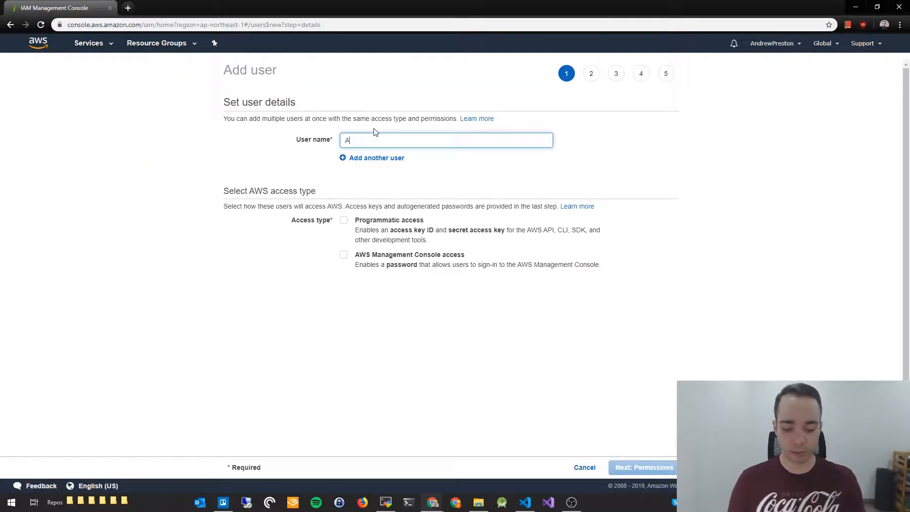
pyautogui.write('ccountantBon')
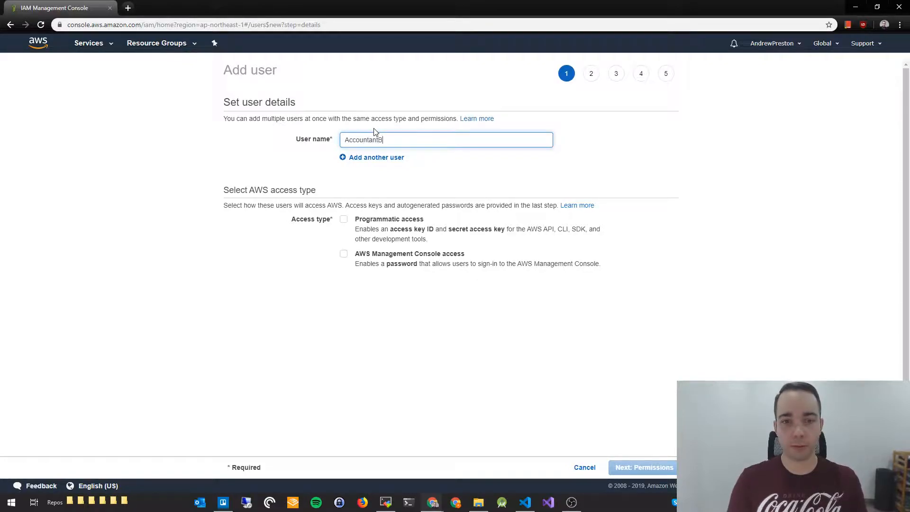
pyautogui.press('BackSpace')
pyautogui.write('b')
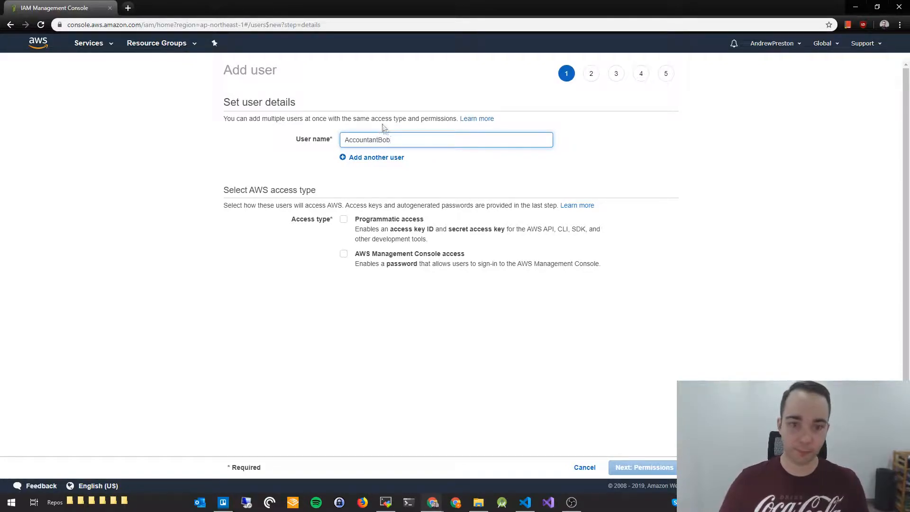
# Give the new user AWS Management Console access with an autogenerated password and required reset, and add it to the AccountsBilling group.
pyautogui.click(395, 256)
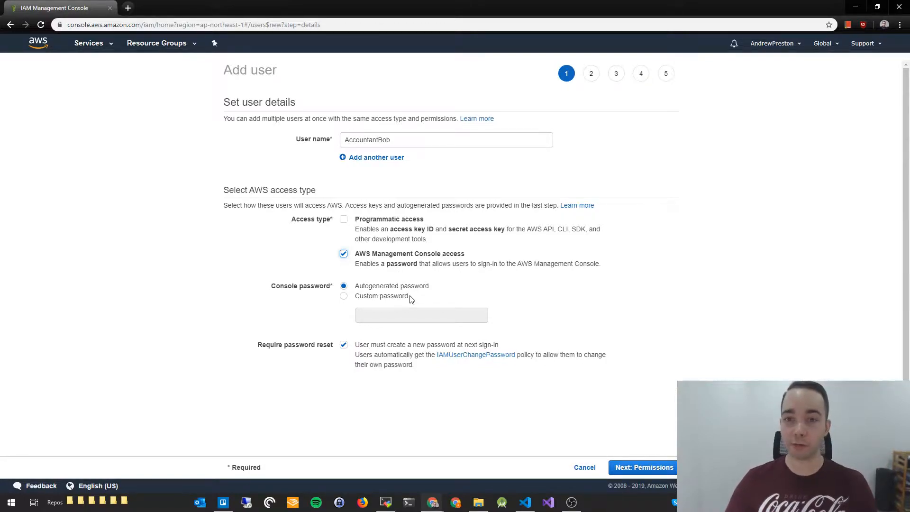
pyautogui.scroll(-1, 411, 298)
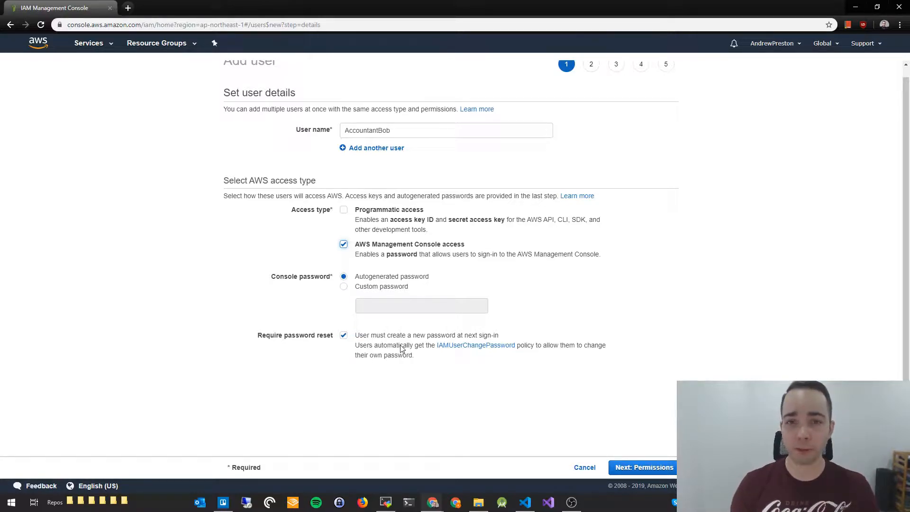
pyautogui.click(645, 468)
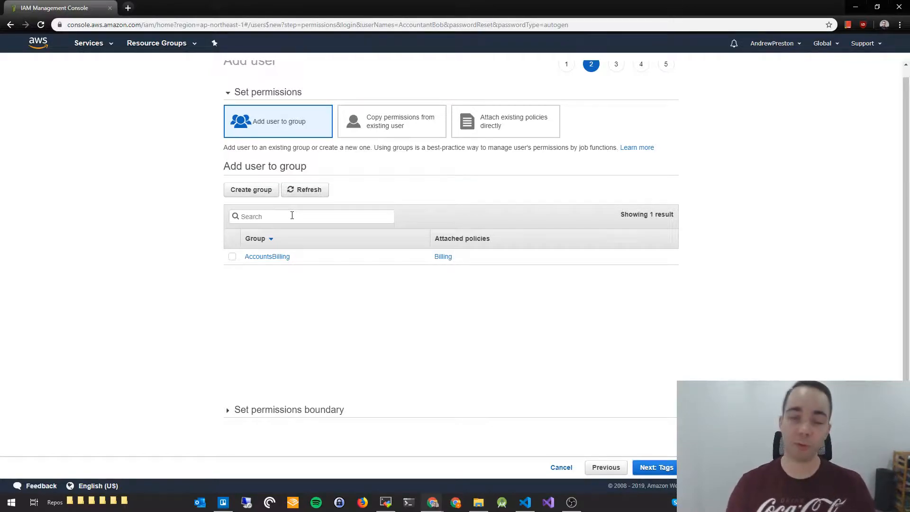
pyautogui.click(231, 257)
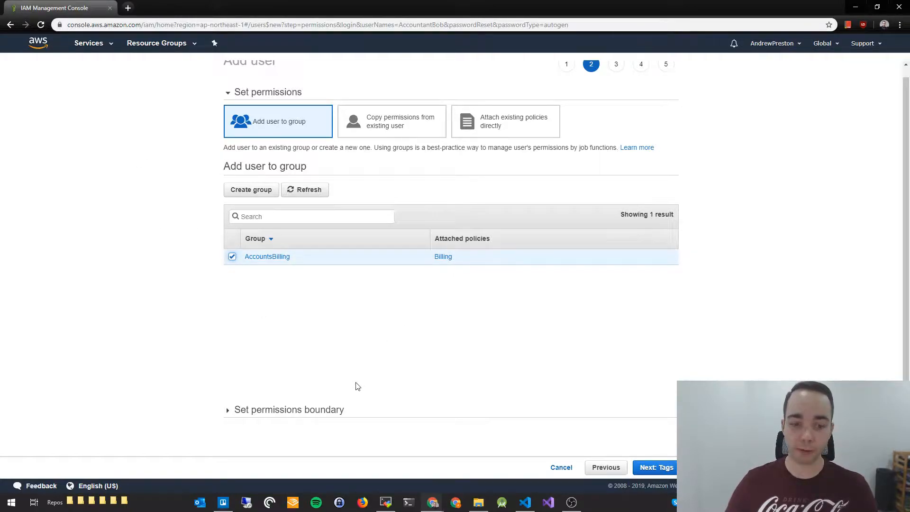
pyautogui.click(654, 466)
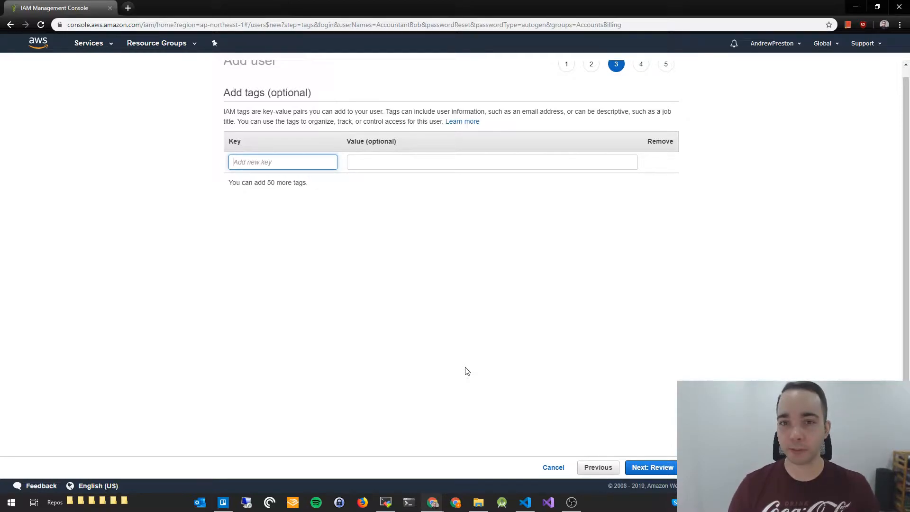
# Create the user without any tags and reveal its autogenerated console password.
pyautogui.click(663, 474)
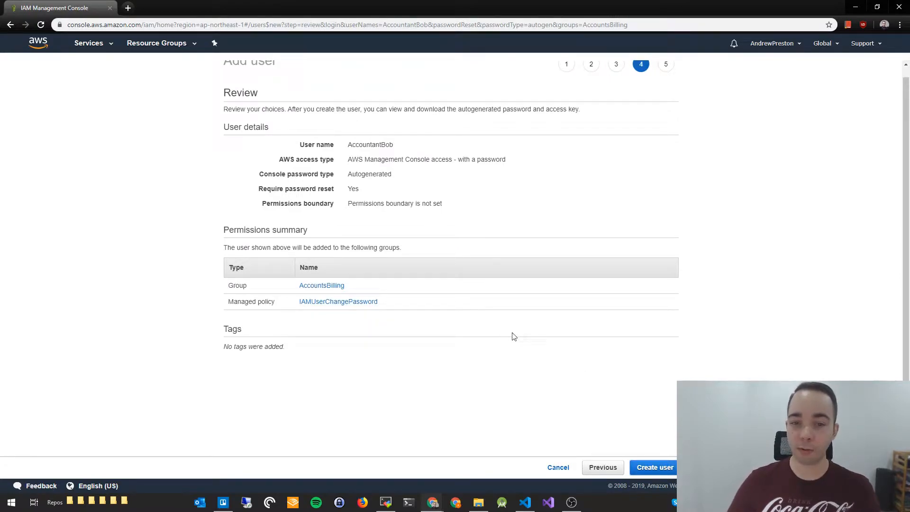
pyautogui.click(657, 470)
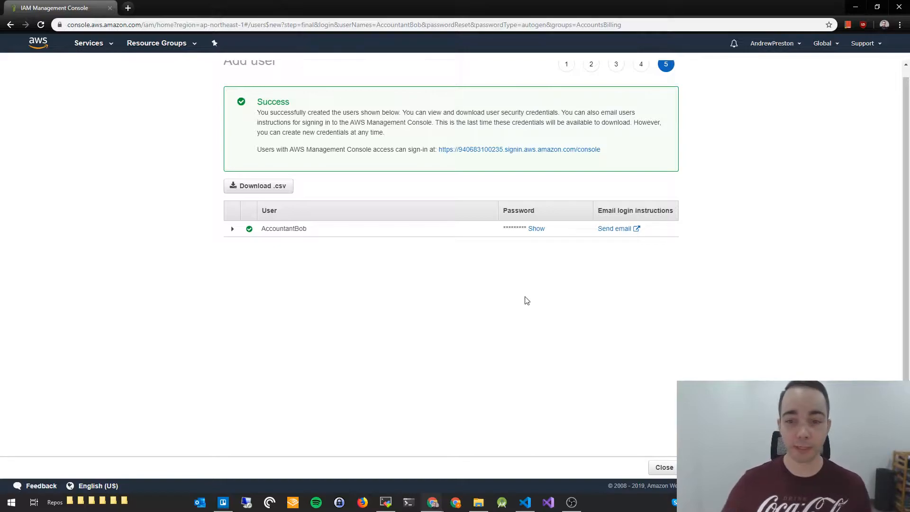
pyautogui.click(536, 229)
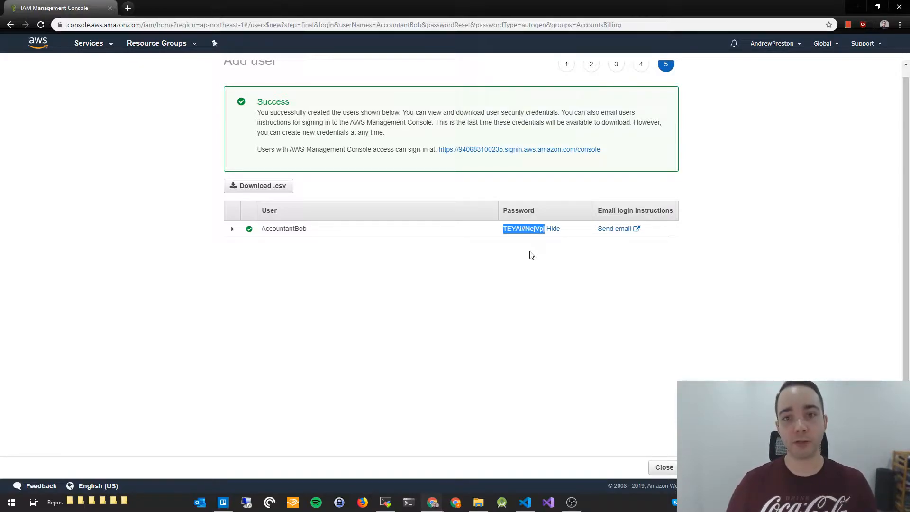
pyautogui.click(480, 157)
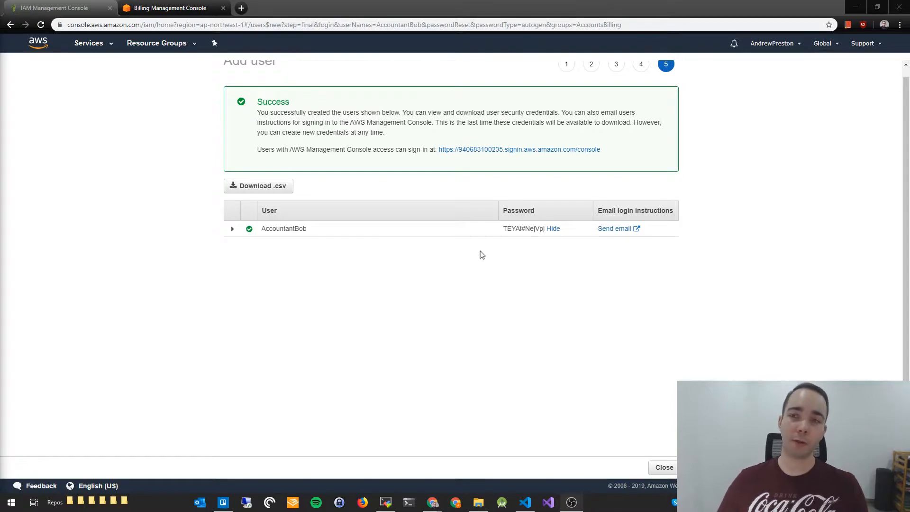
pyautogui.click(772, 43)
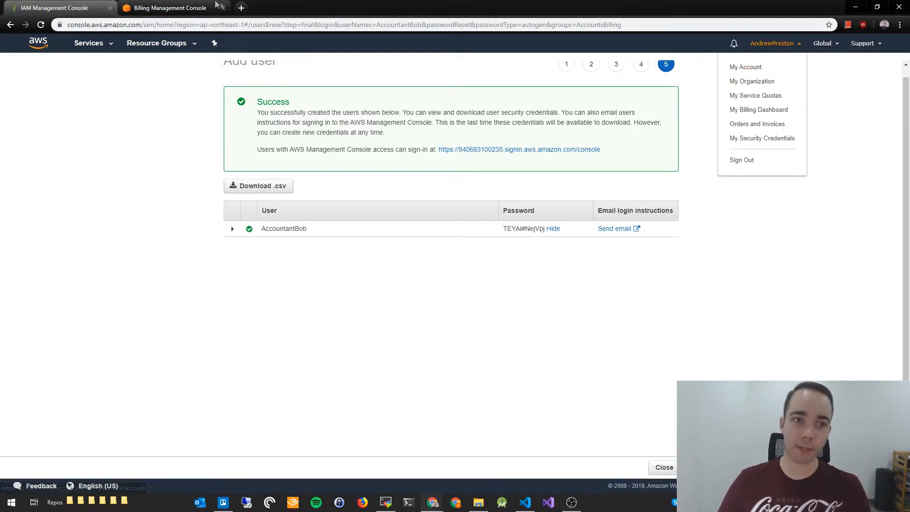
pyautogui.click(200, 5)
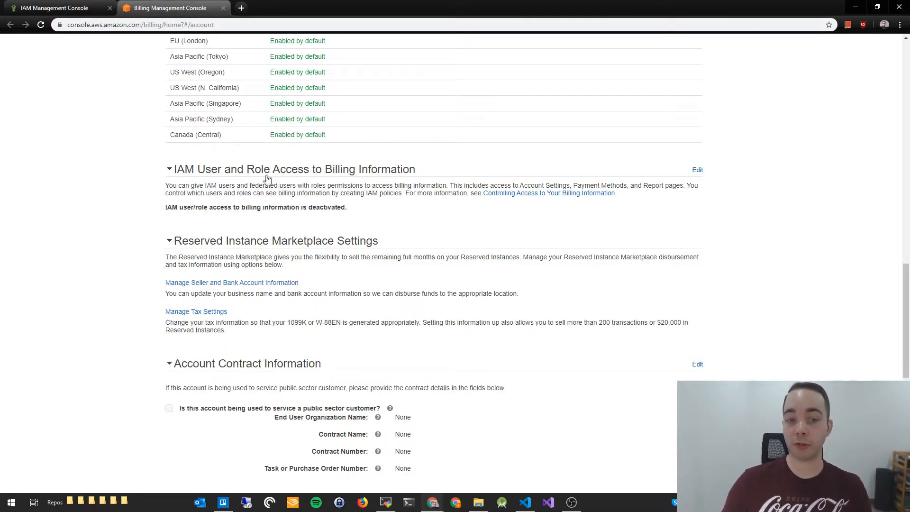
pyautogui.click(698, 169)
pyautogui.click(269, 215)
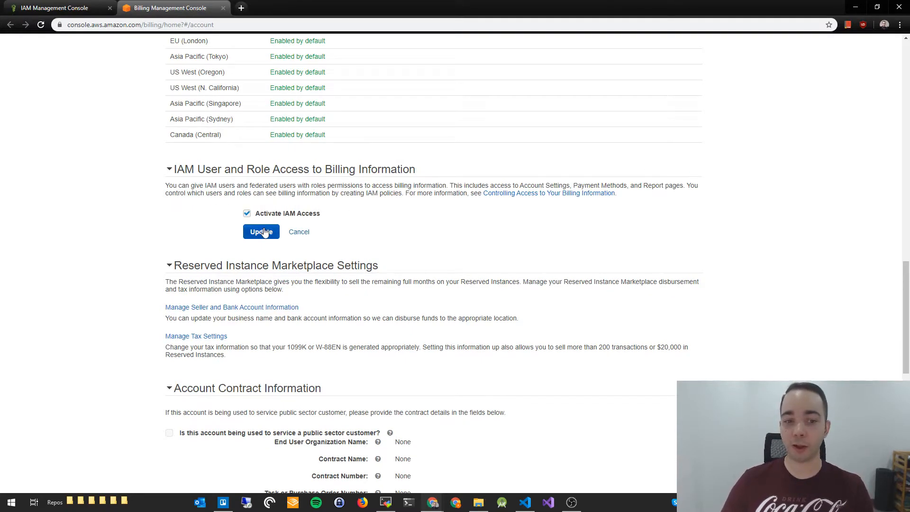